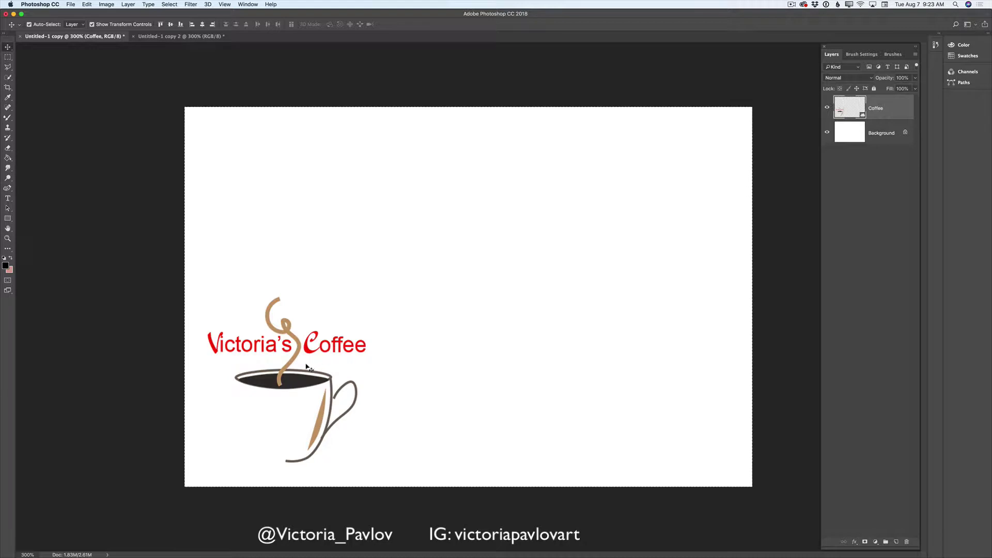
Compare both documents and toggle the Coffee layer's visibility off and back on in the original.
left_click(189, 37)
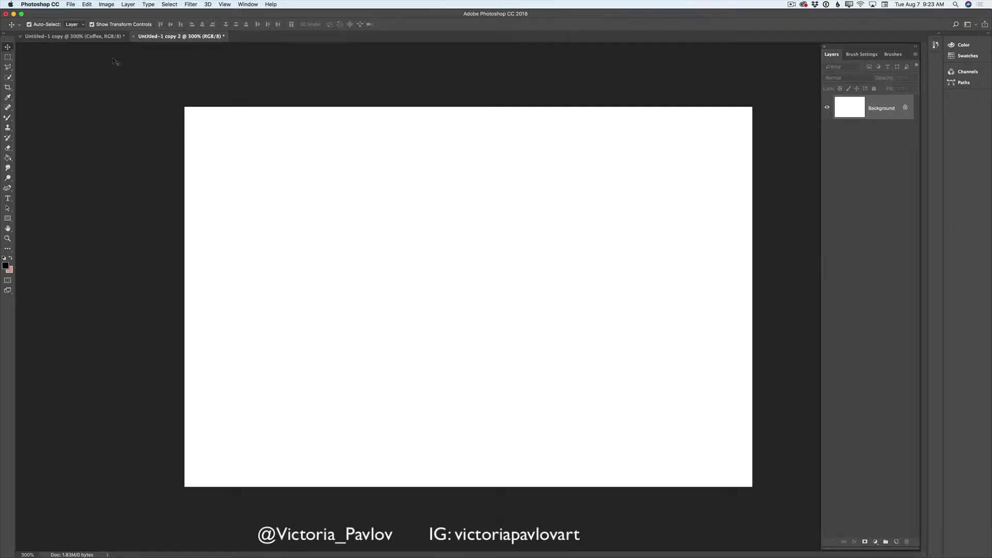
left_click(95, 37)
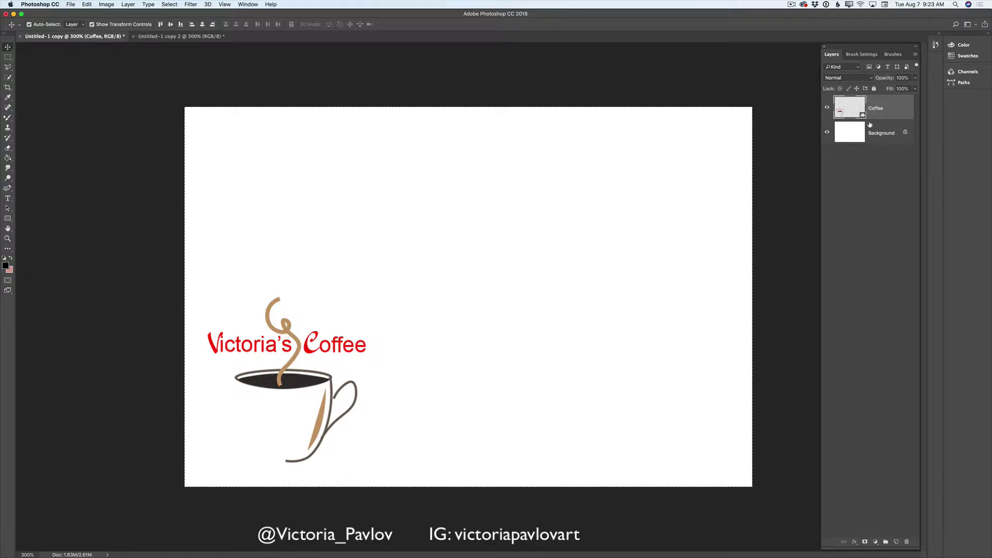
left_click(828, 108)
left_click(827, 108)
Select all and copy the Victoria's Coffee logo, then paste it into Untitled-1 copy 2.
left_click(171, 4)
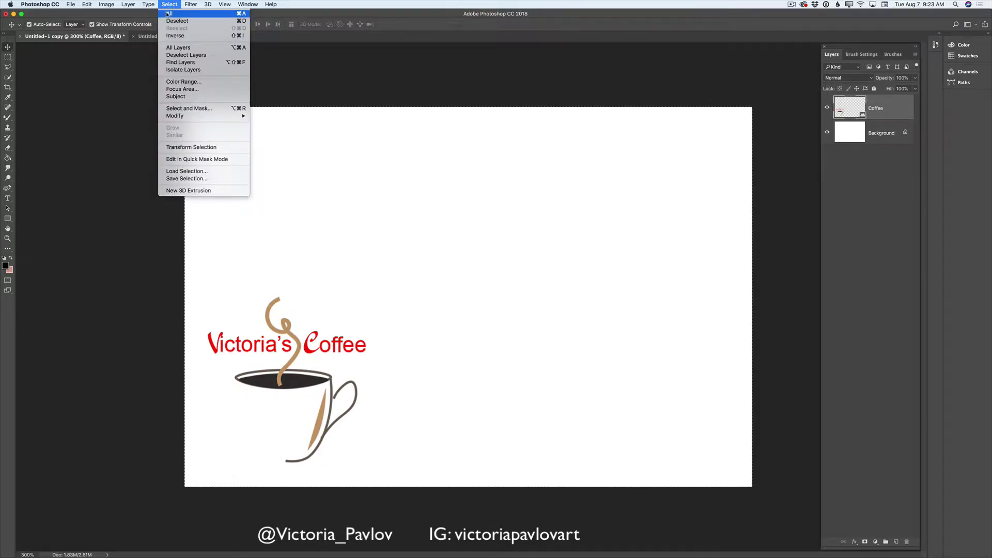
left_click(86, 5)
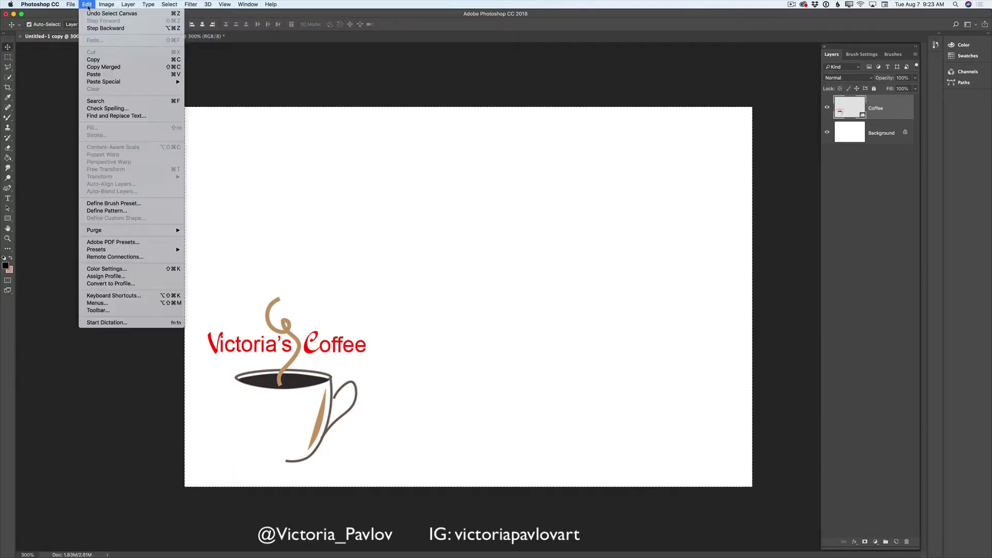
left_click(95, 60)
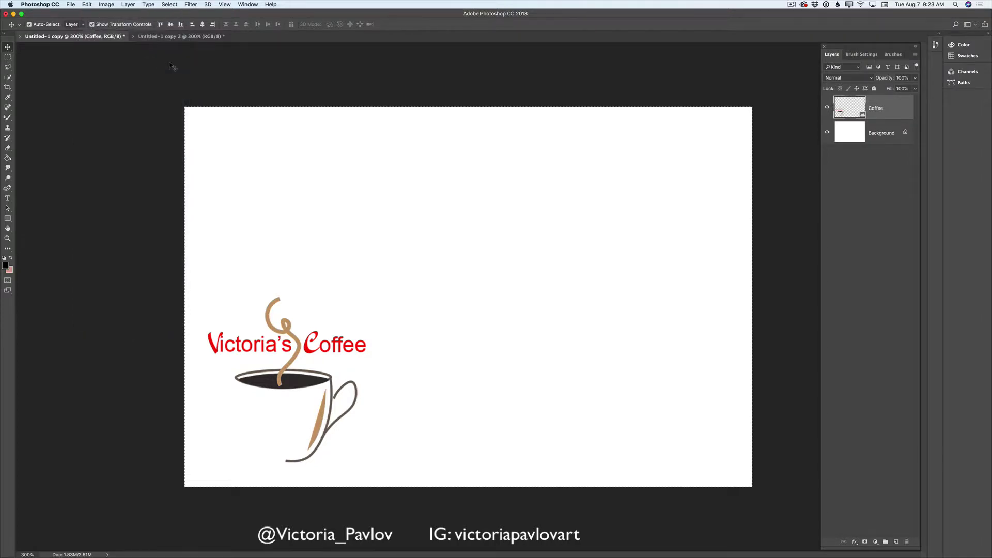
left_click(177, 37)
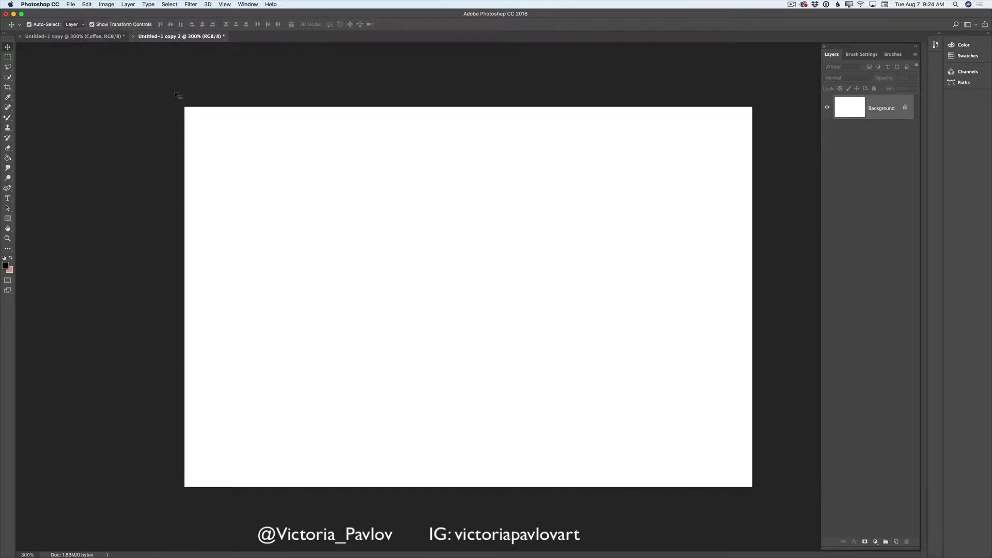
left_click(87, 5)
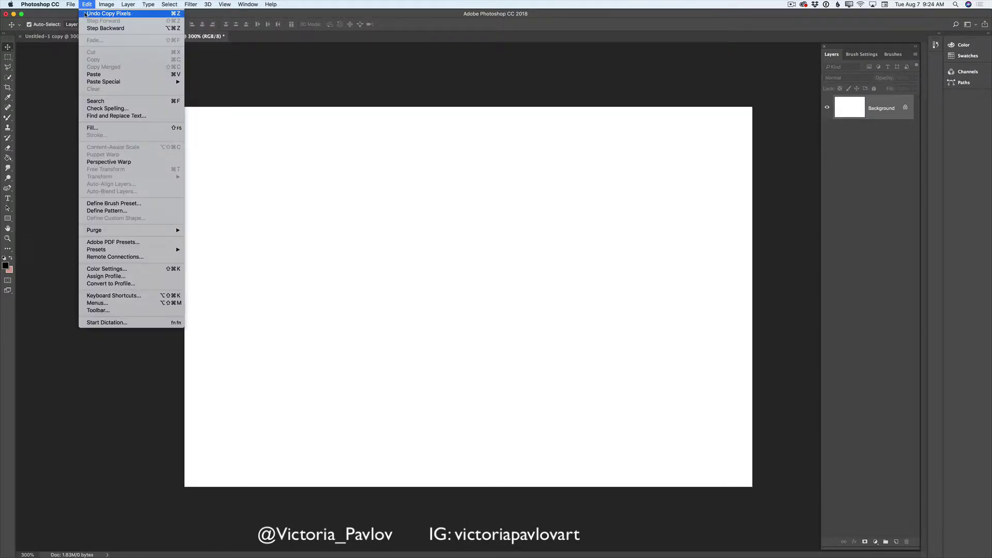
left_click(98, 75)
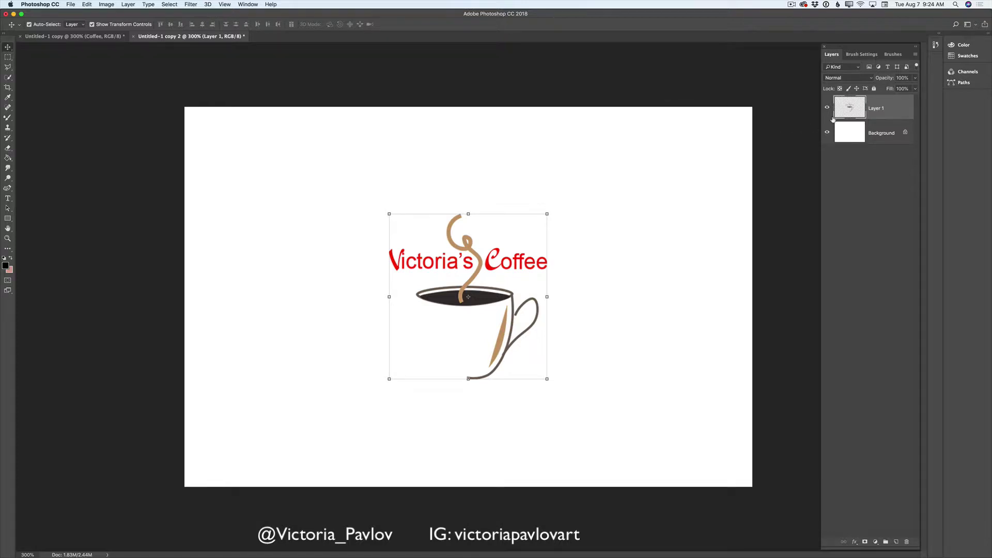
Hide Layer 1 in Untitled-1 copy 2, leaving only the white canvas visible.
left_click(827, 107)
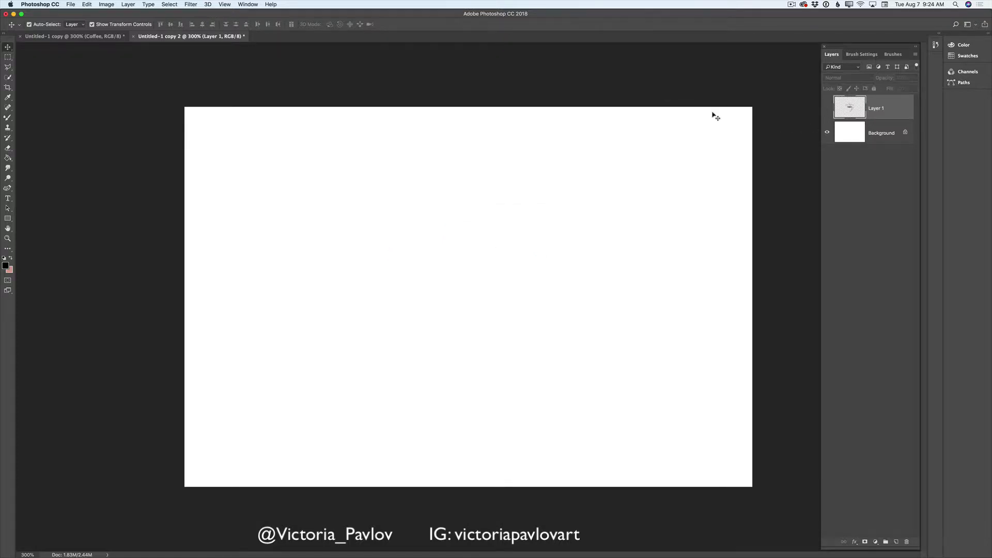
left_click(77, 36)
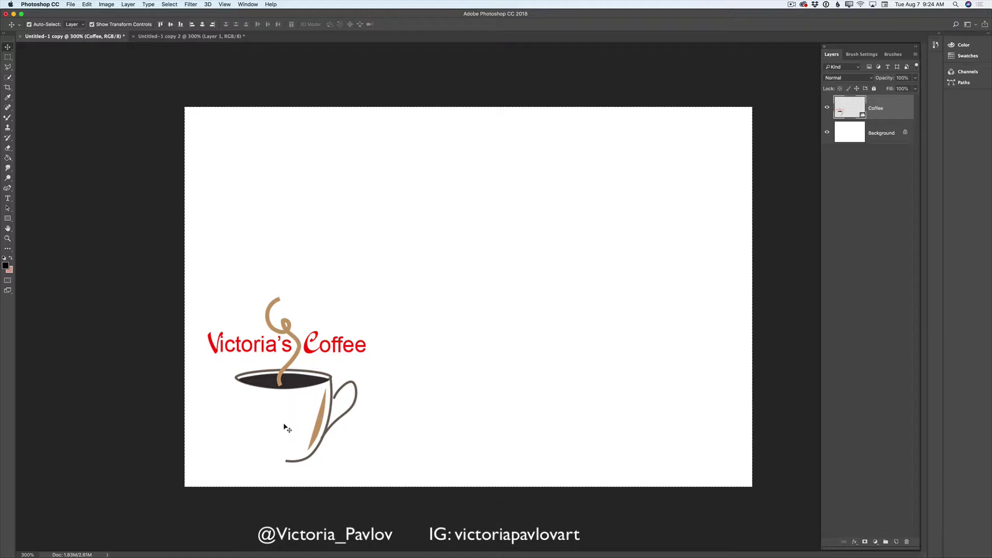
left_click(190, 37)
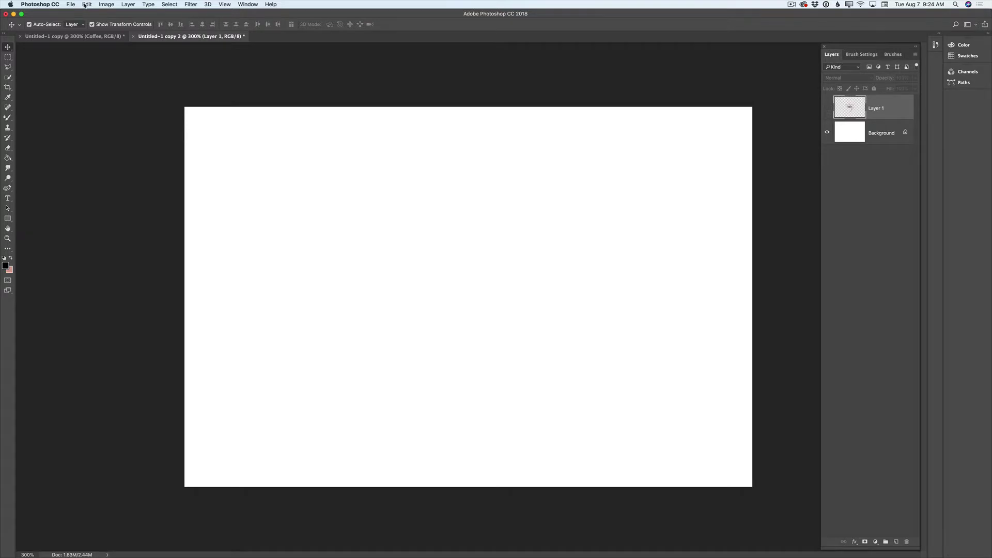
Use Paste in Place to add the logo as Layer 2 at its lower-left position.
left_click(85, 5)
mouse_move(129, 82)
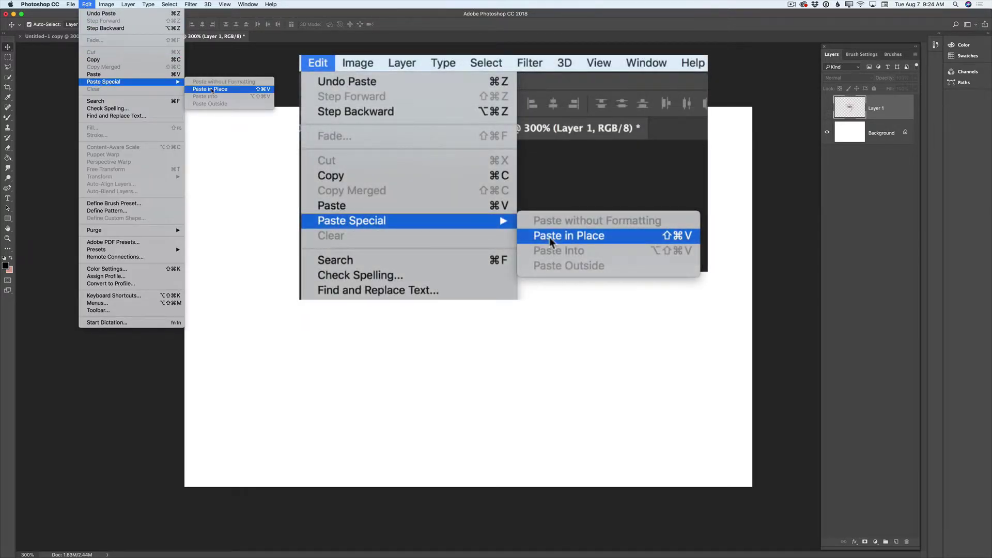
left_click(212, 90)
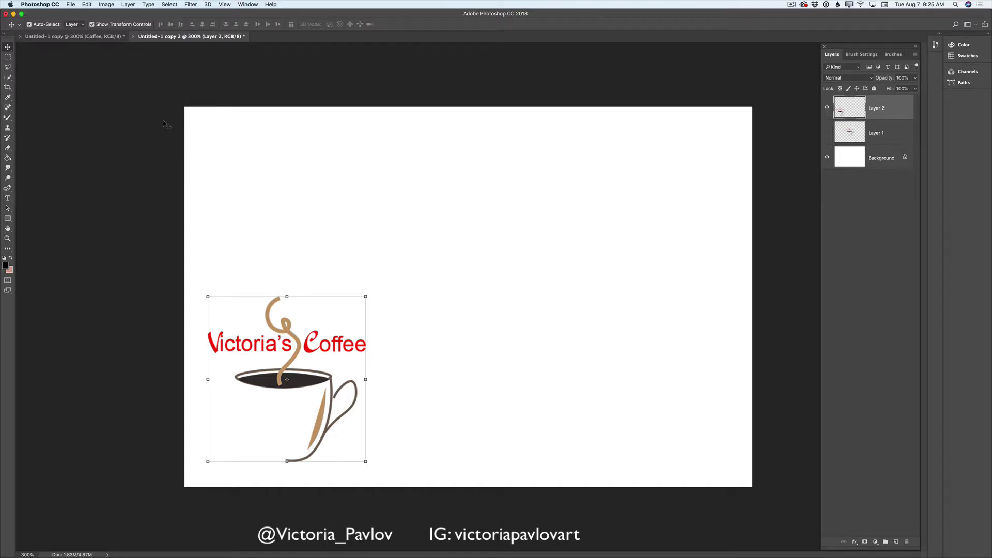
Free Transform the Layer 2 logo slightly smaller, nudge it into the bottom-left corner, and commit.
left_click(86, 38)
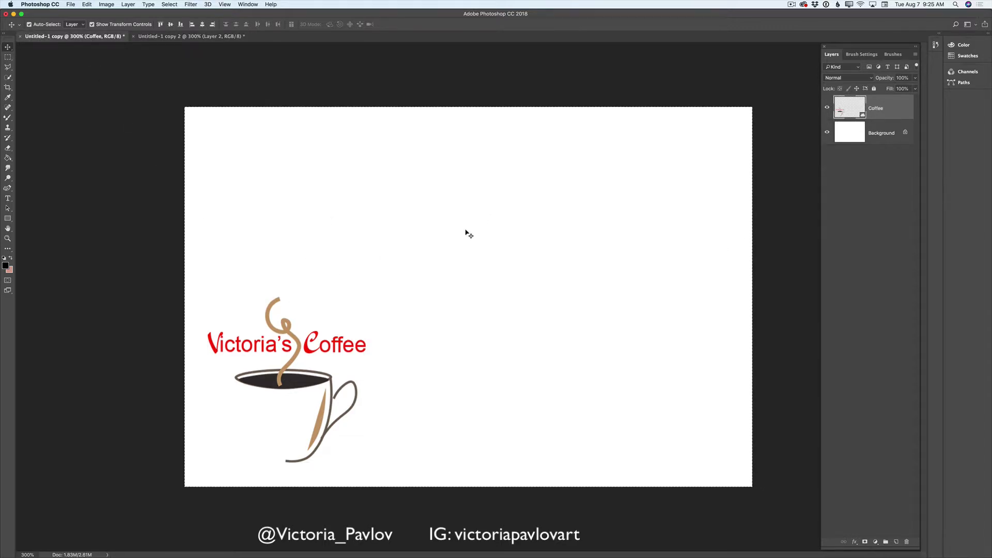
left_click(187, 37)
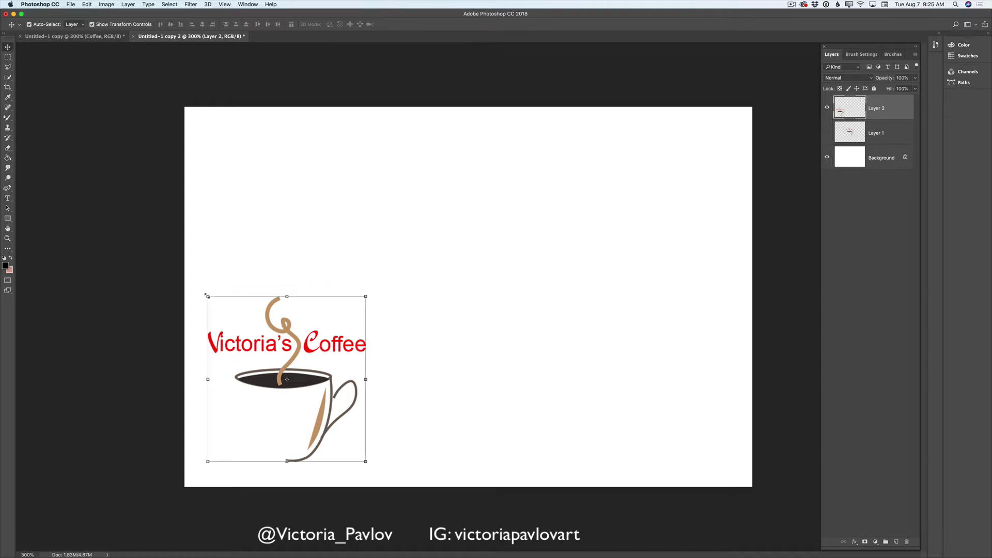
left_click_drag(208, 297, 130, 193)
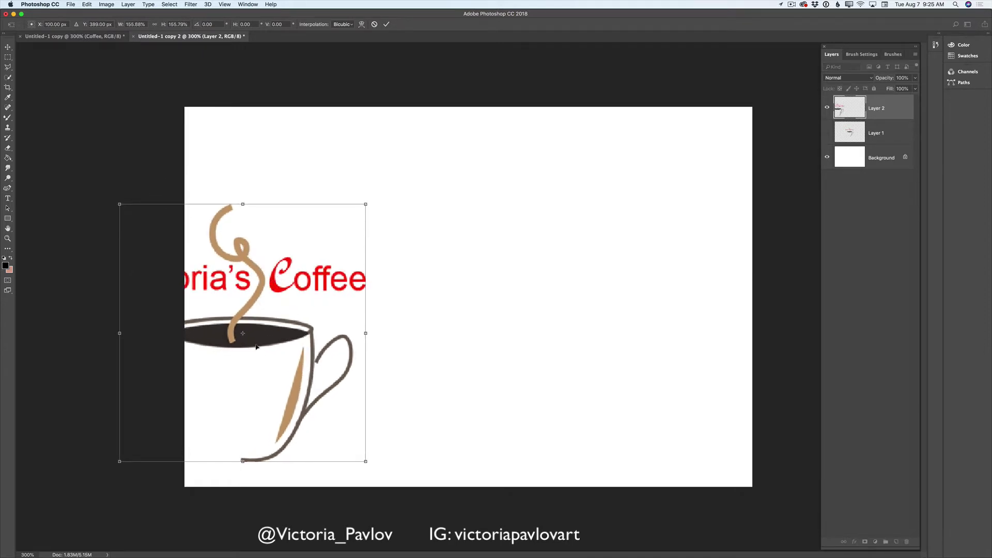
left_click_drag(257, 303, 323, 306)
left_click_drag(435, 209, 328, 314)
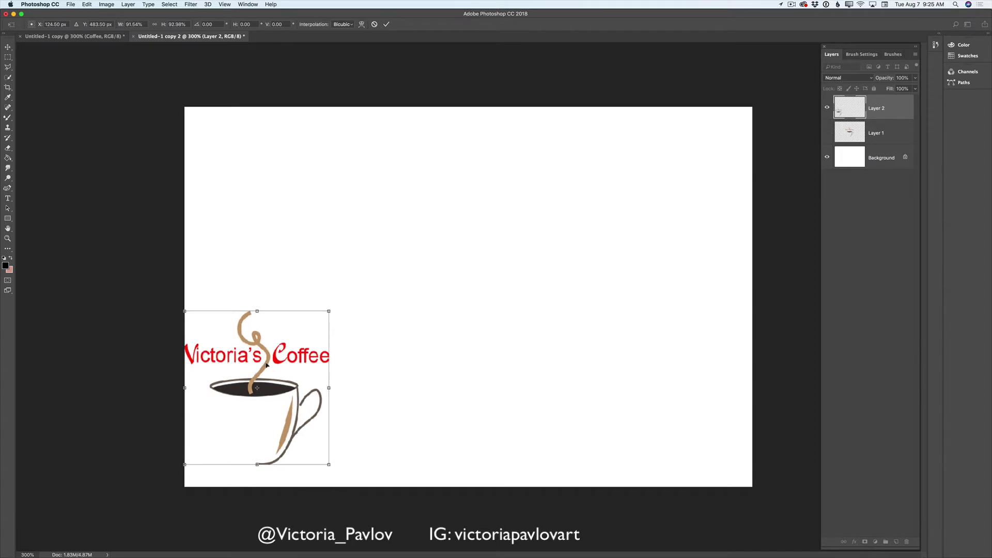
left_click_drag(266, 365, 271, 362)
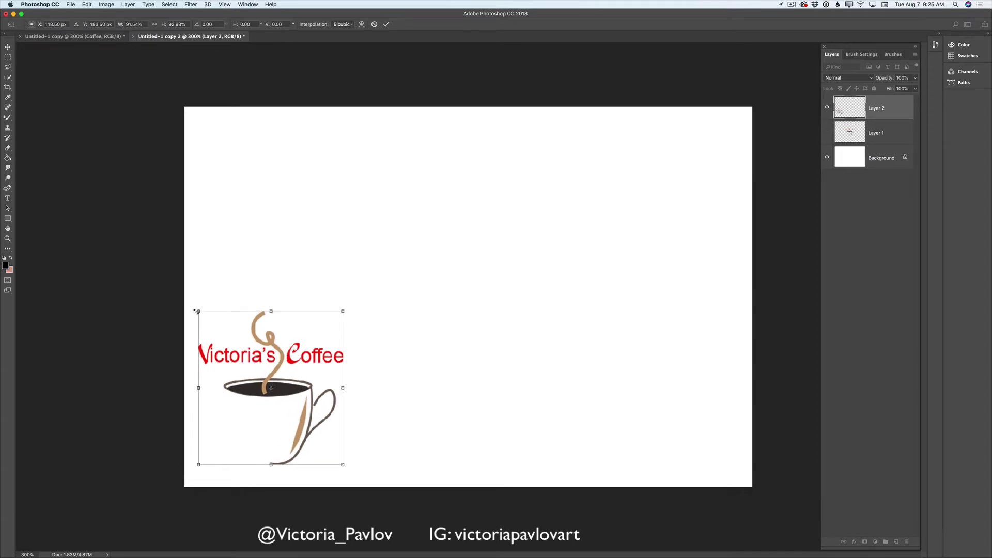
left_click_drag(195, 311, 204, 322)
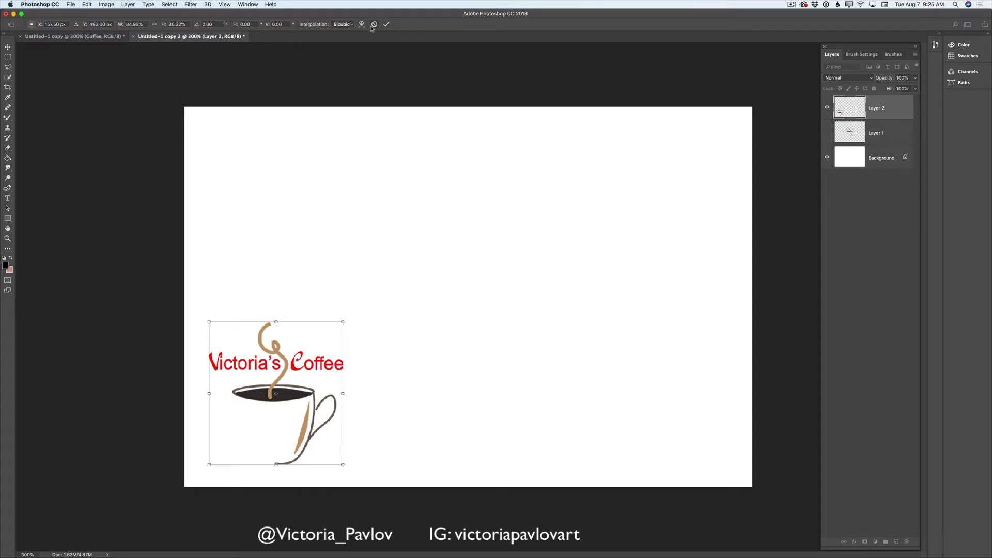
left_click(387, 24)
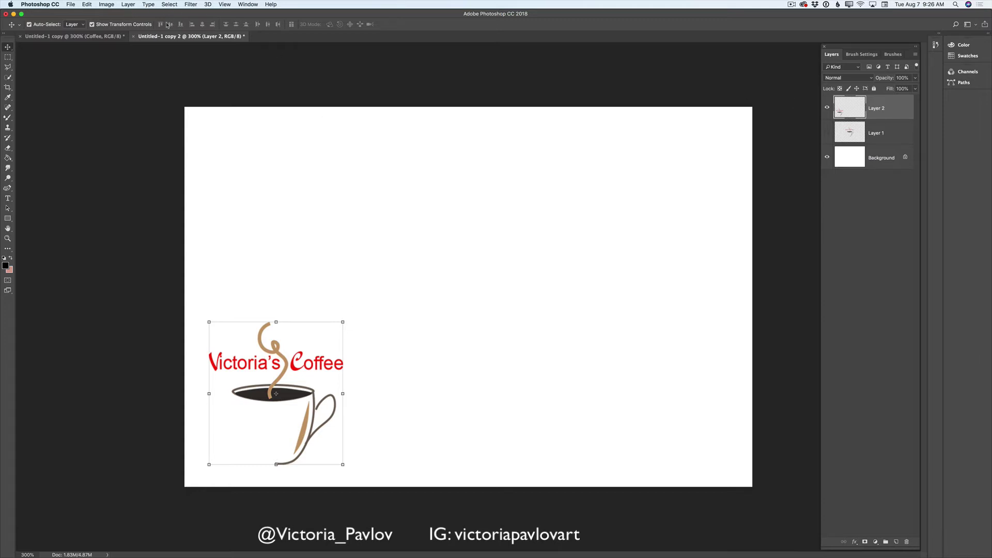
Select the entire canvas and copy the logo.
left_click(170, 4)
left_click(163, 15)
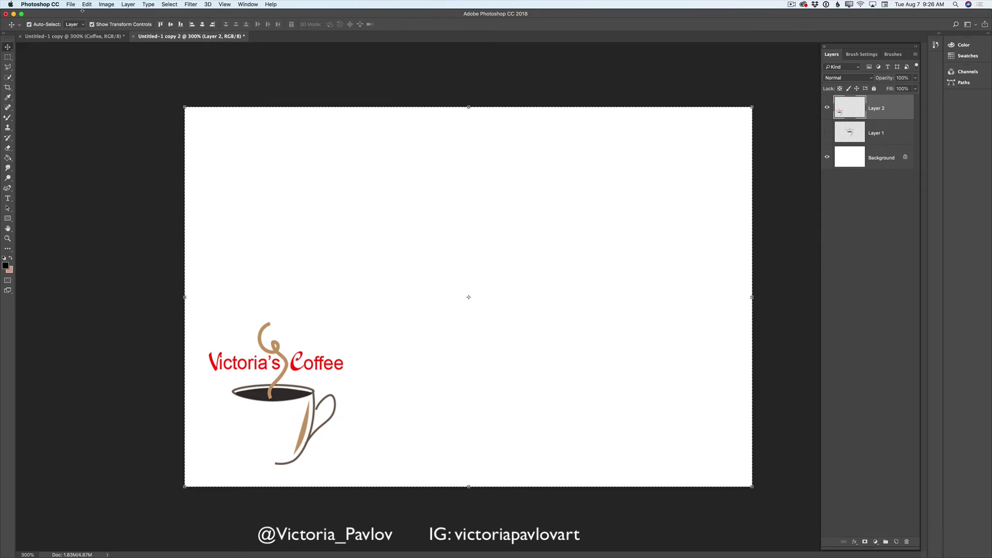
left_click(87, 4)
left_click(93, 60)
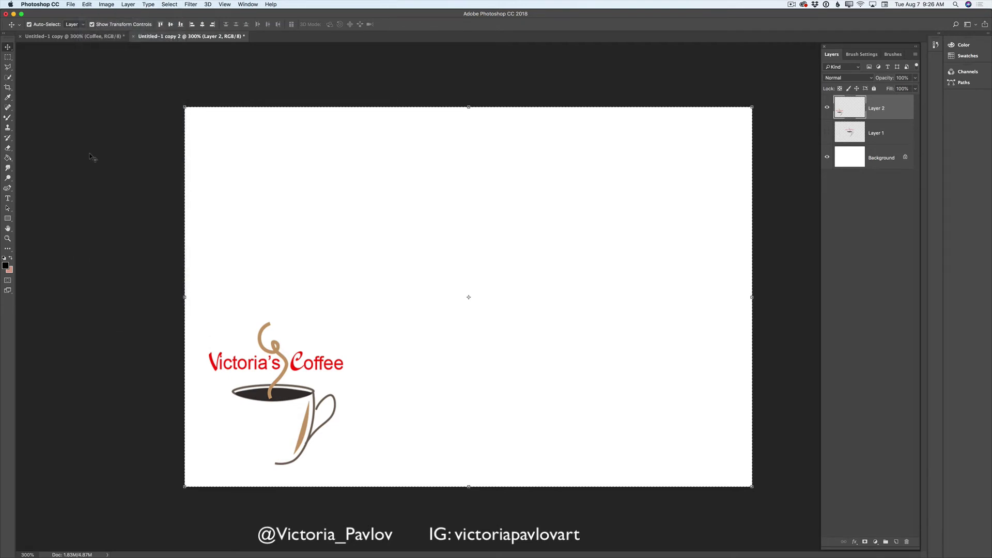
Create a new 231 × 246 px document from the Clipboard preset.
left_click(74, 5)
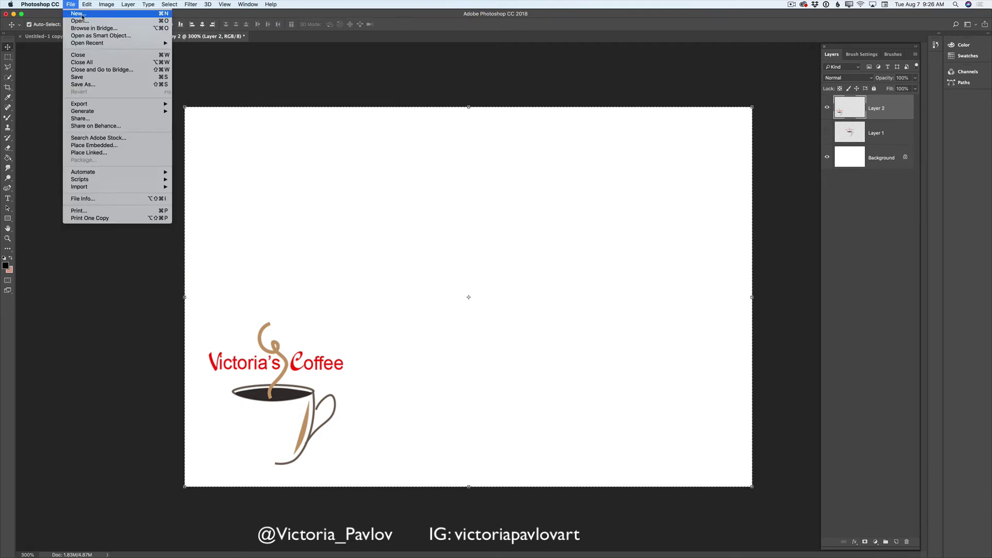
left_click(79, 14)
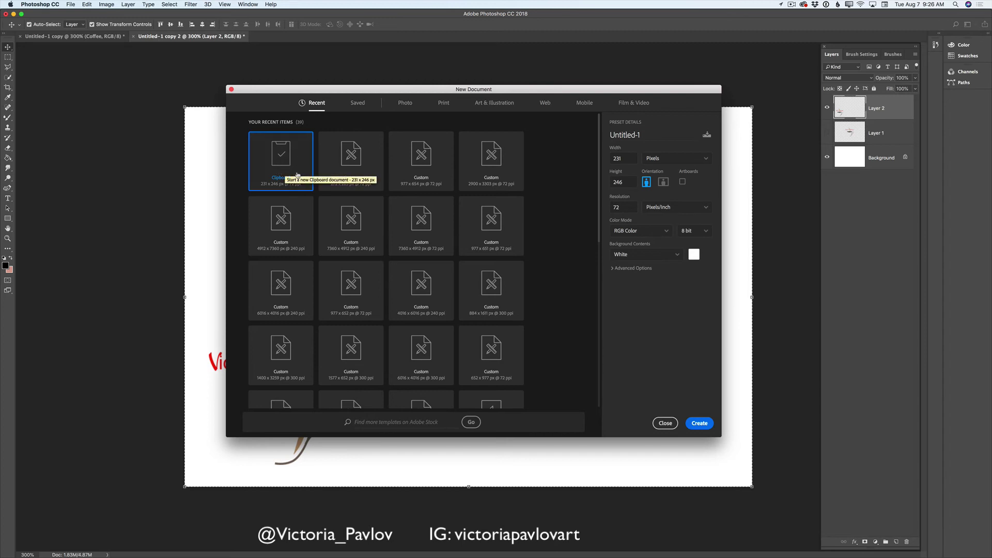
left_click(701, 424)
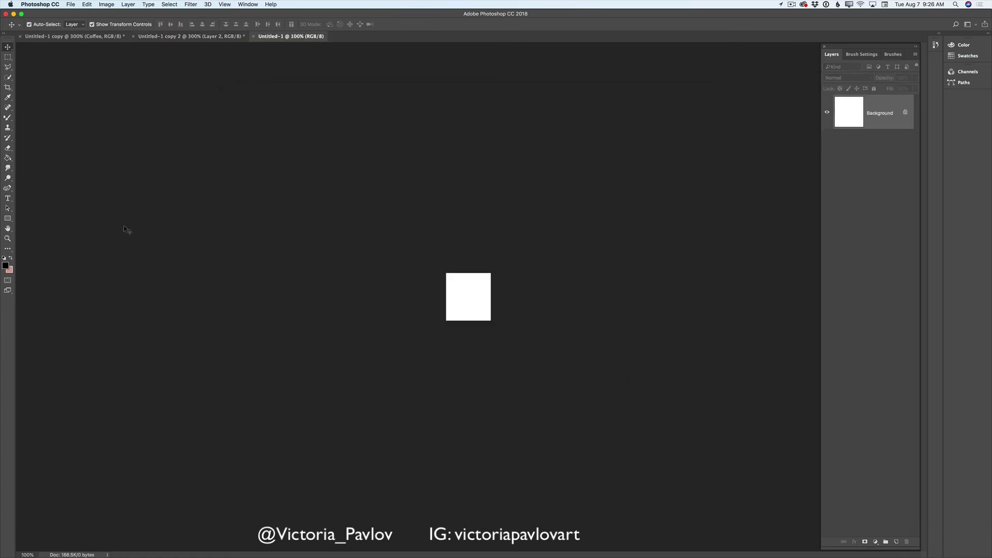
Paste the Victoria's Coffee logo into the new Untitled-1 as Layer 1, zoomed to fit.
left_click(8, 238)
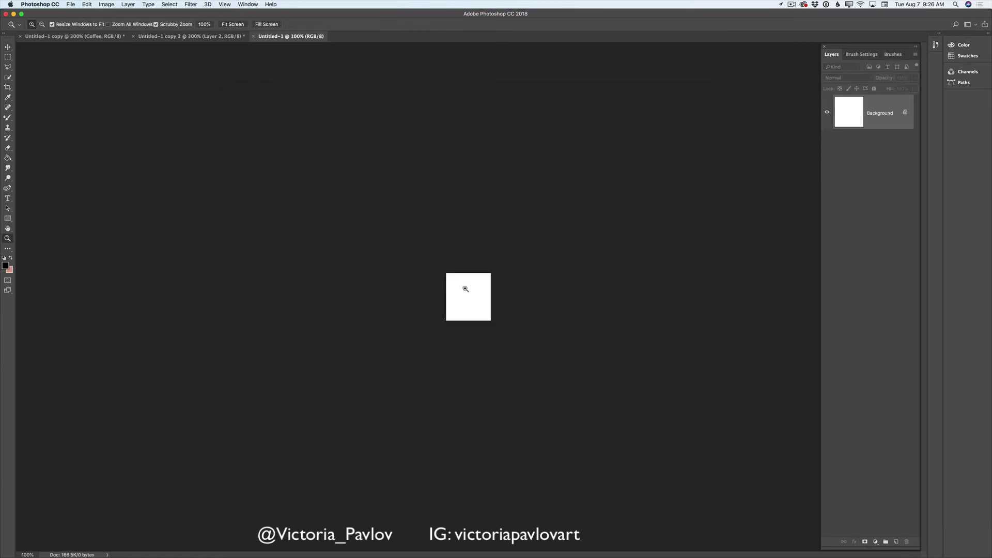
left_click_drag(466, 289, 530, 322)
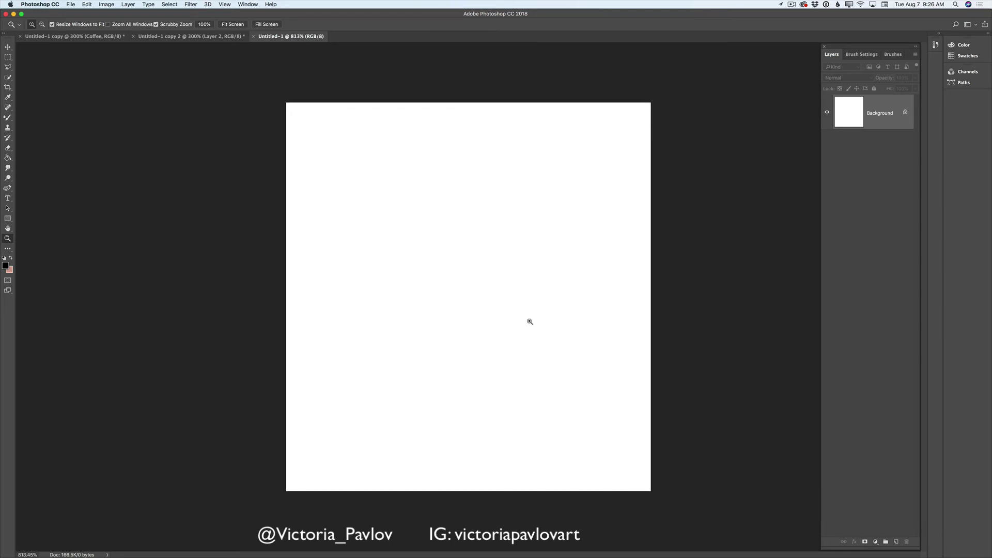
left_click(87, 5)
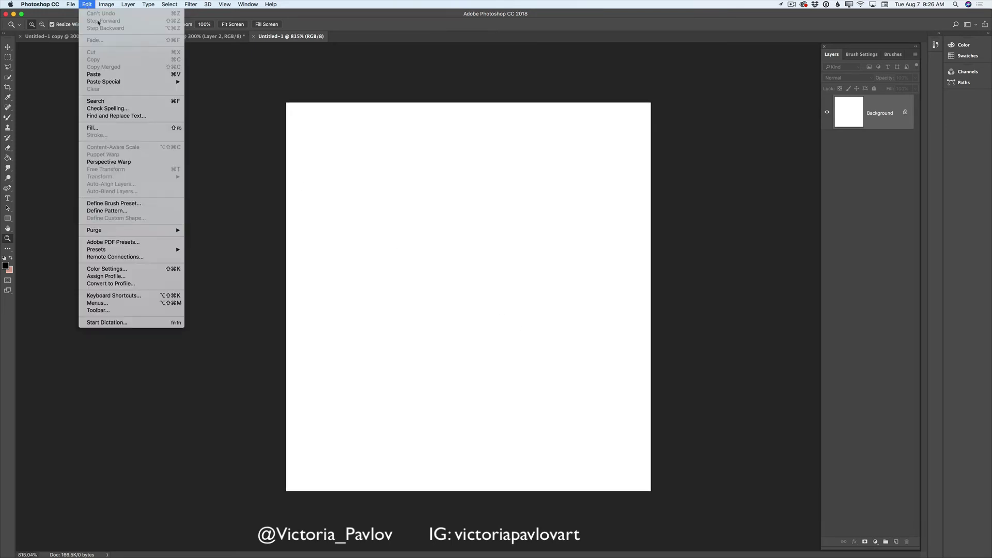
left_click(103, 79)
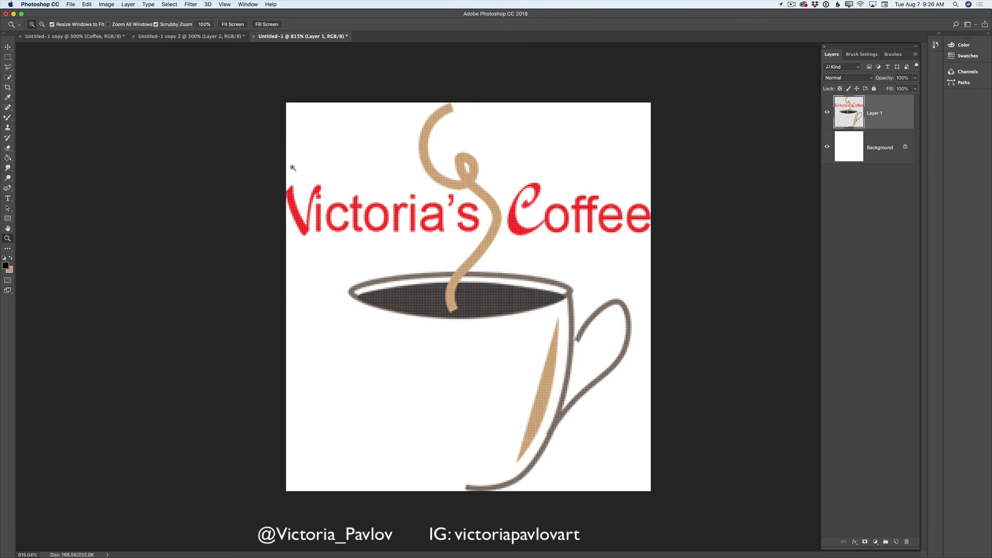
left_click_drag(437, 283, 414, 287)
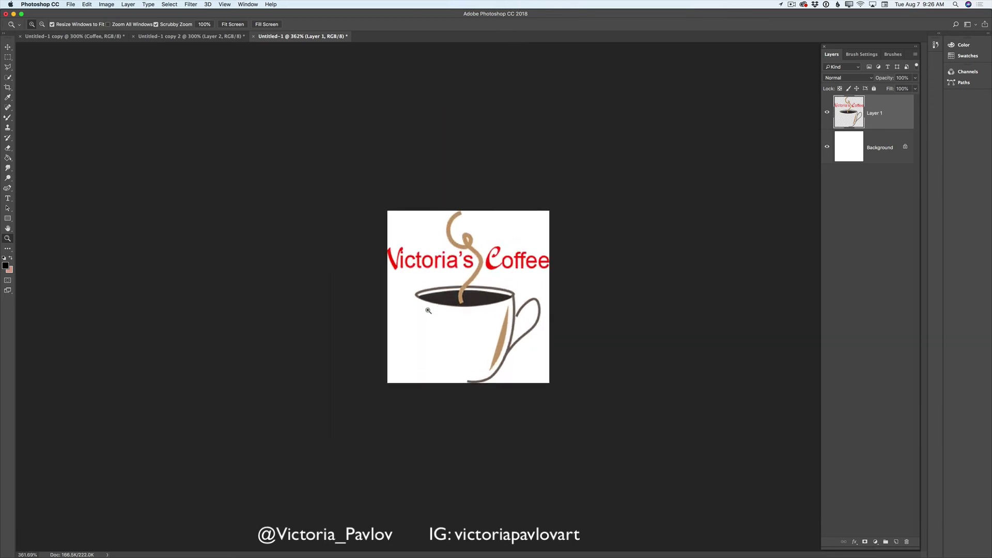